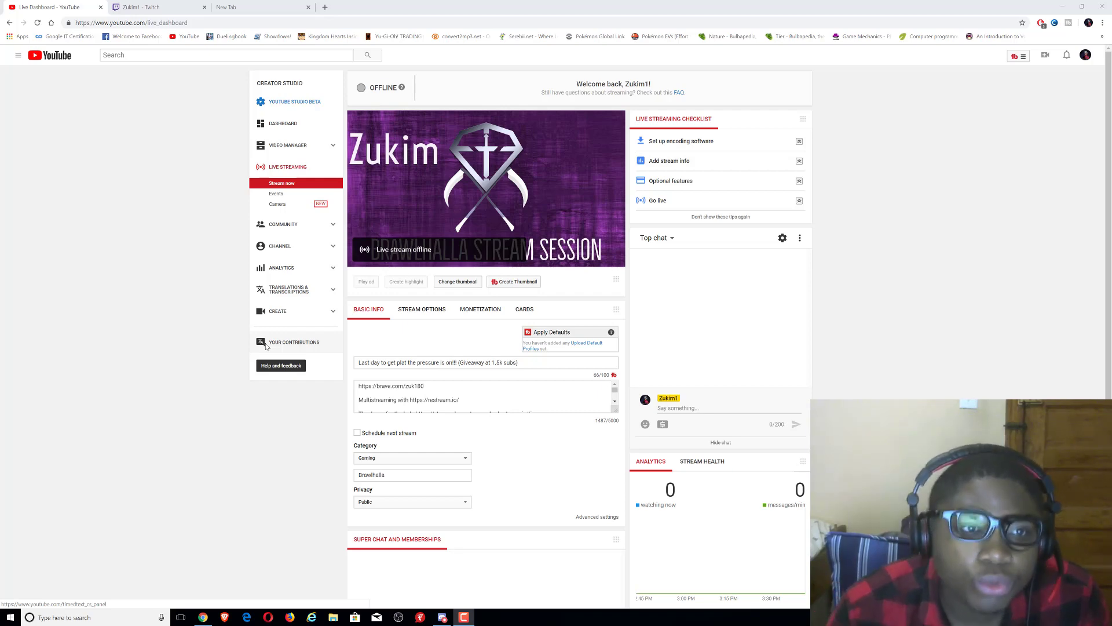
Compare the Twitch live dashboard with the YouTube live dashboard.
left_click(167, 7)
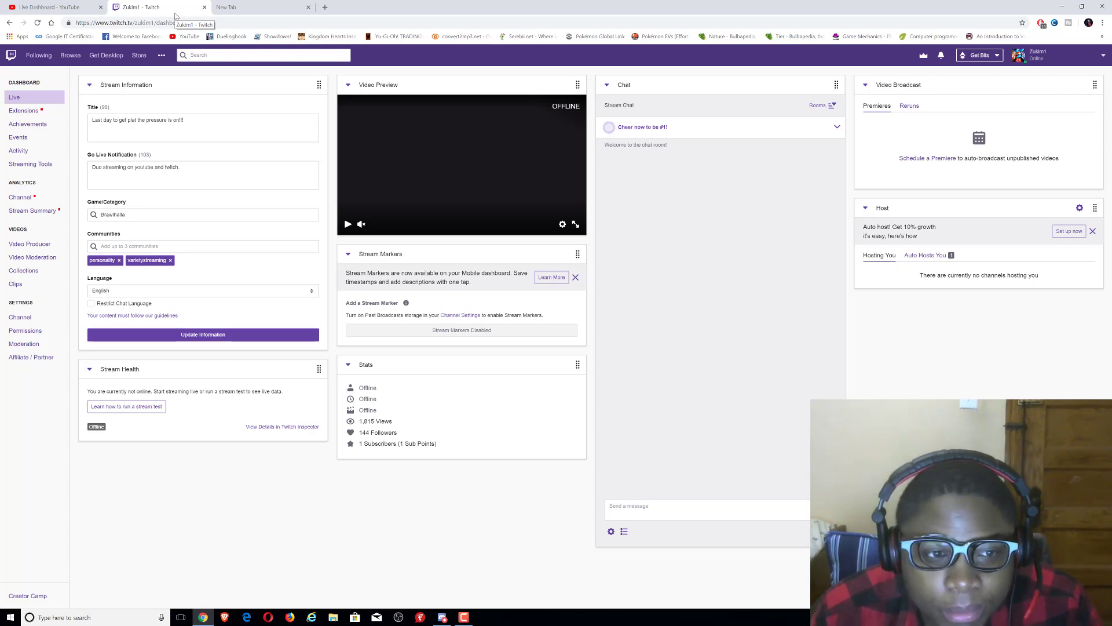
left_click(52, 7)
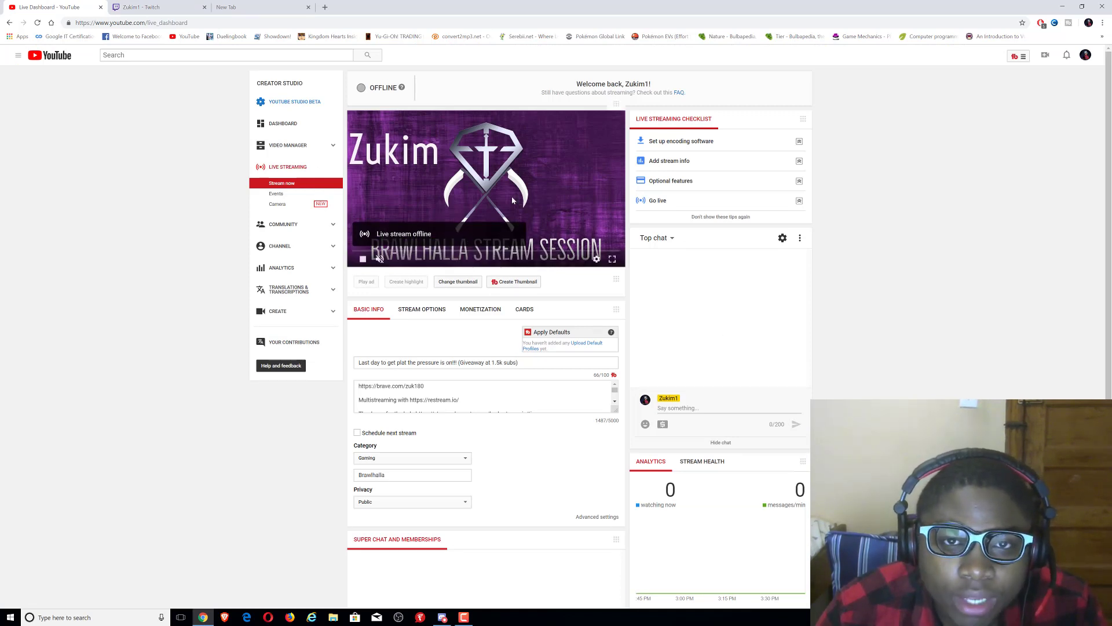
left_click(152, 7)
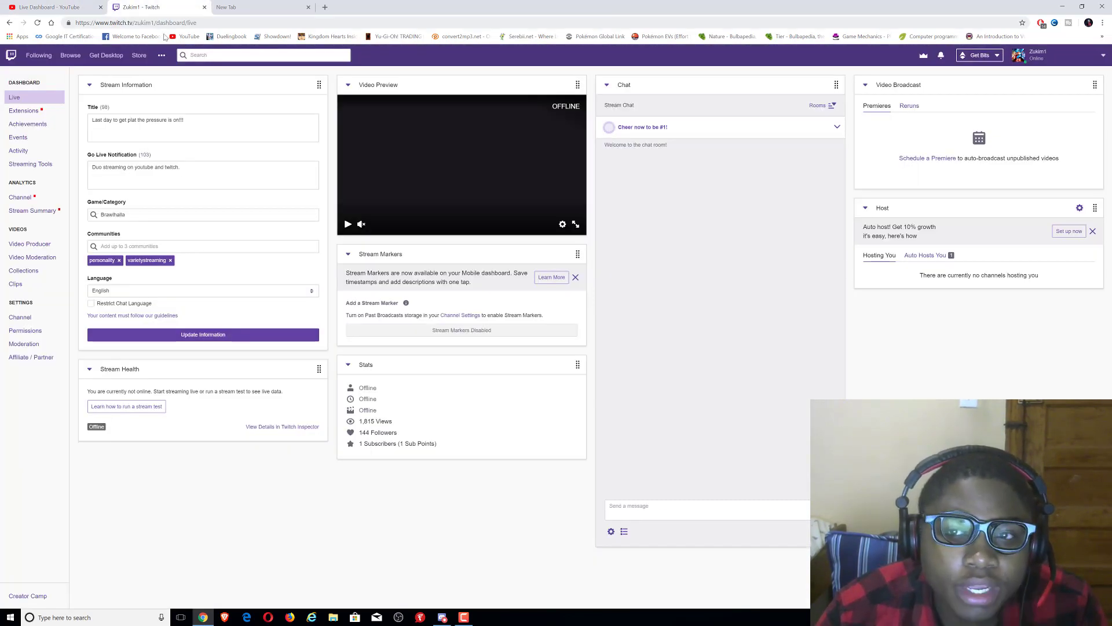
left_click(52, 7)
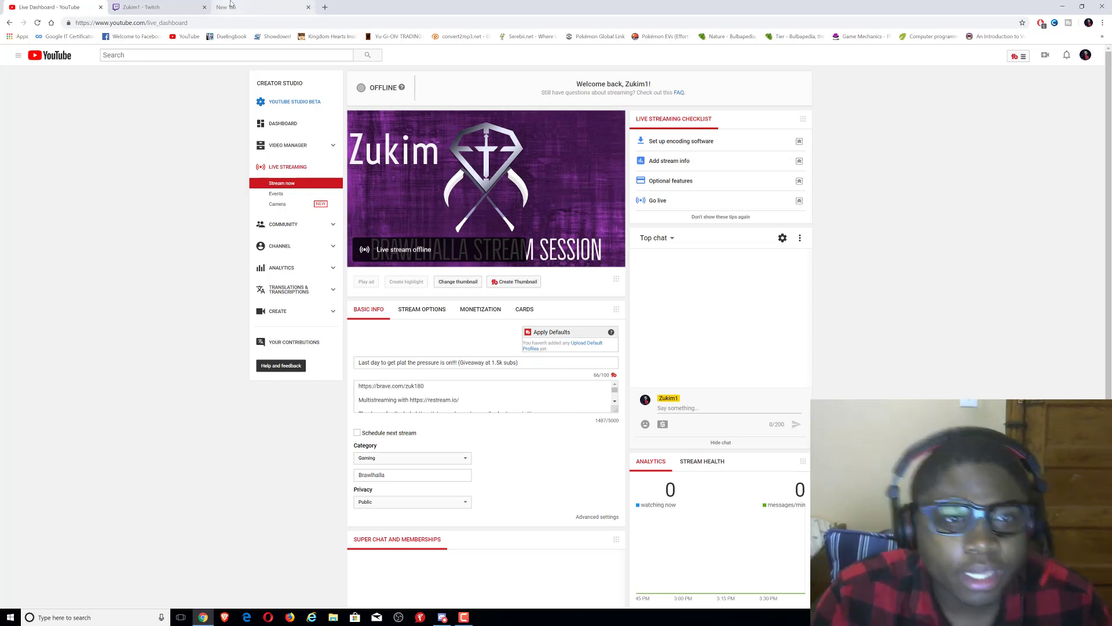
Open the restream.io website in the blank browser tab.
left_click(259, 15)
type("re")
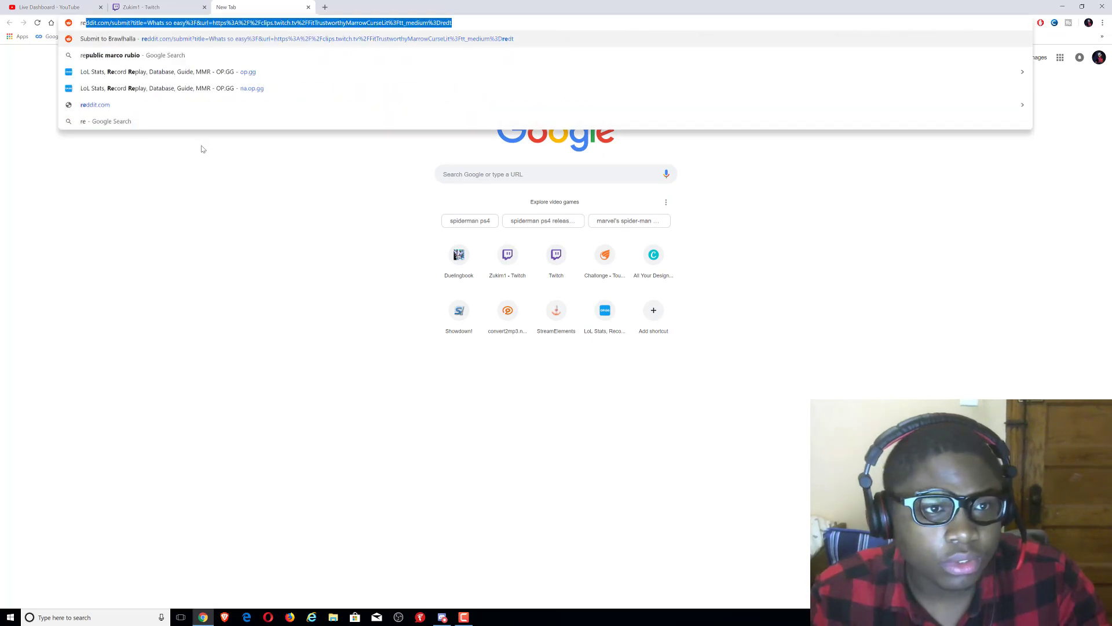
type("s")
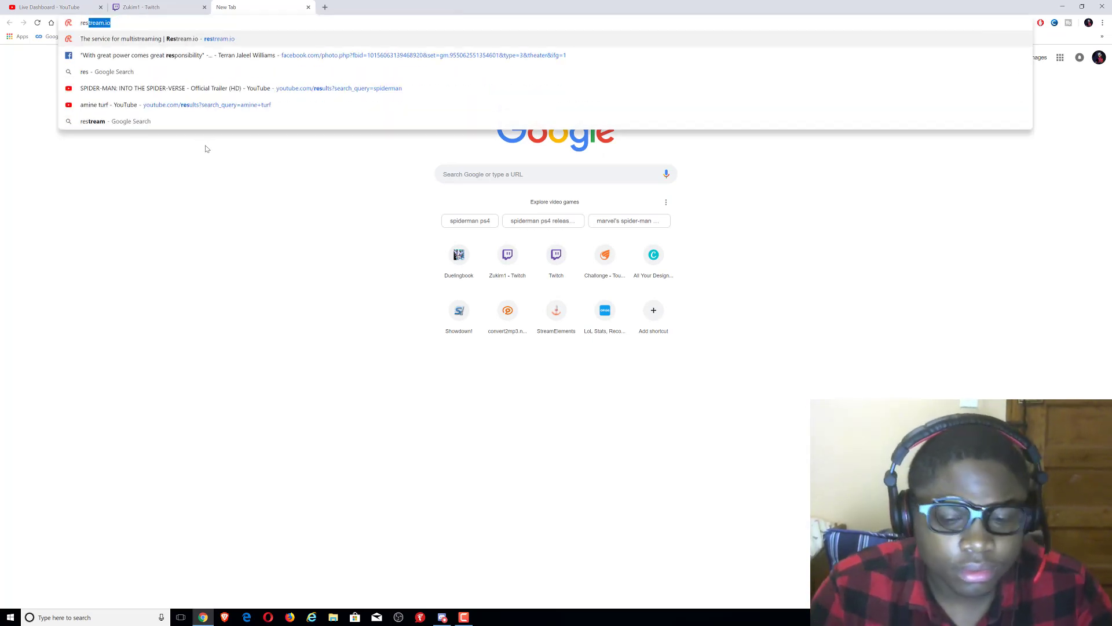
key("Return")
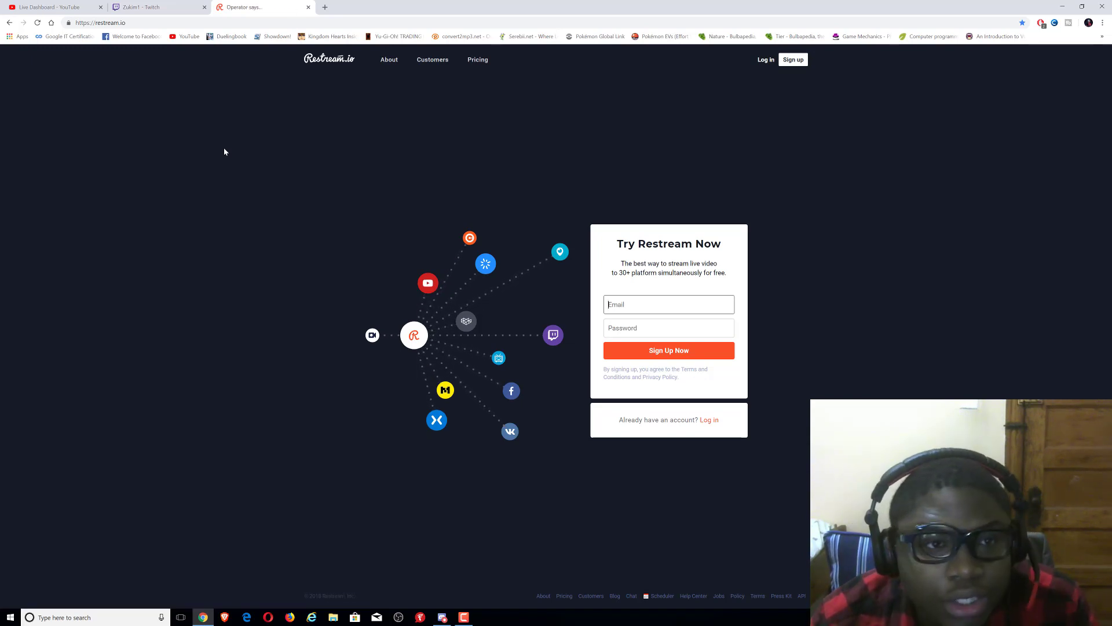
Revisit the Twitch and YouTube dashboards, and open the StreamElements site in a new browser tab.
left_click(176, 4)
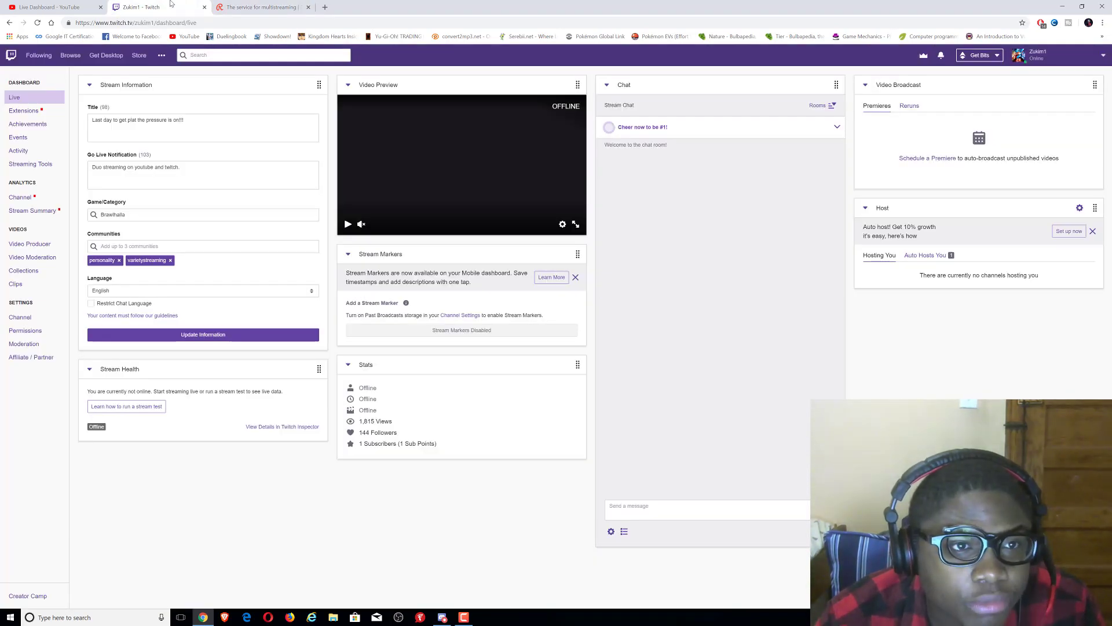
left_click(75, 4)
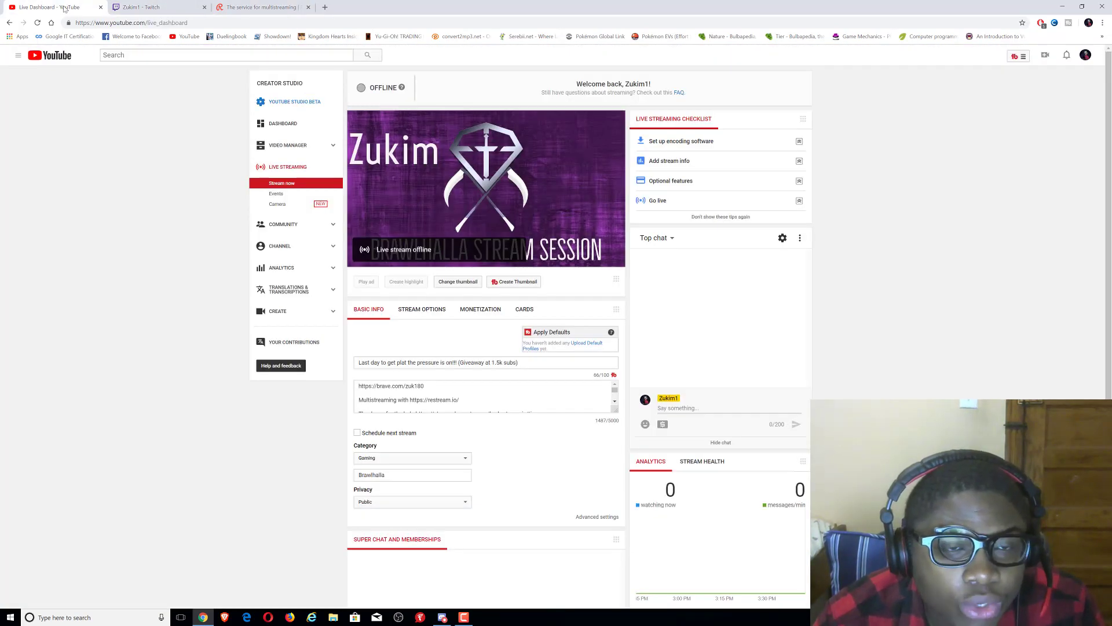
left_click(323, 4)
type("s")
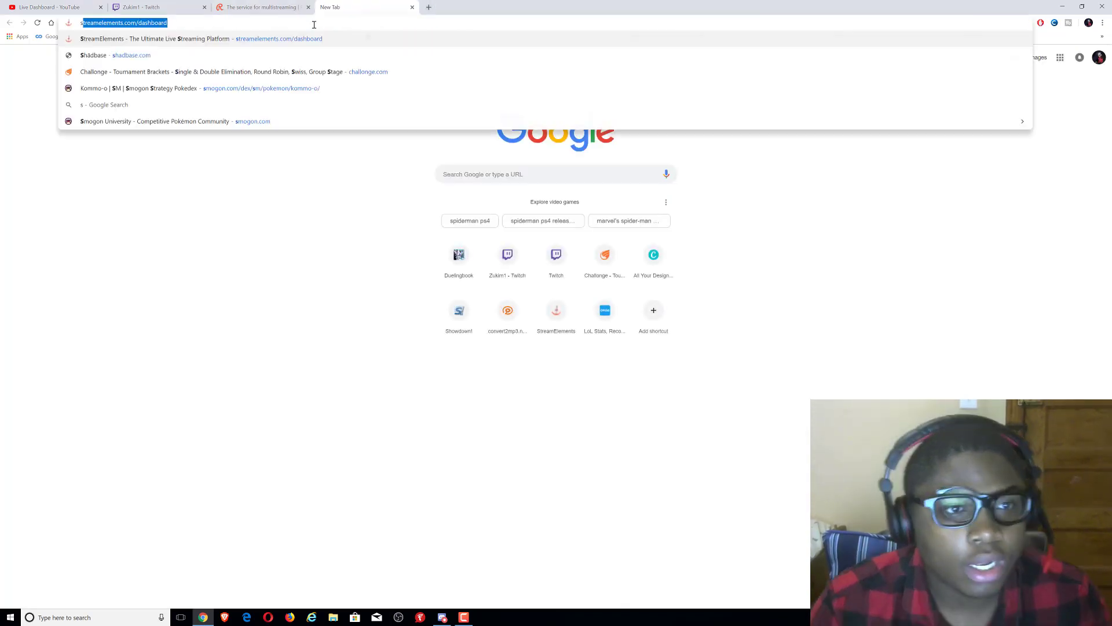
key("Return")
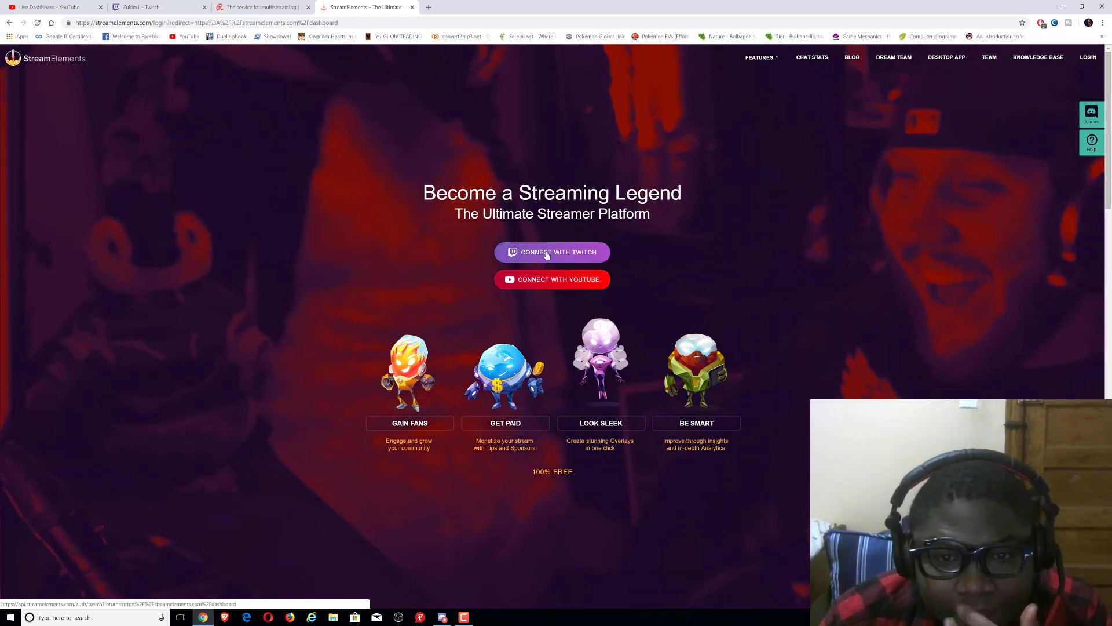
Connect to StreamElements with the Twitch account and review its channel dashboard and recent events.
left_click(546, 253)
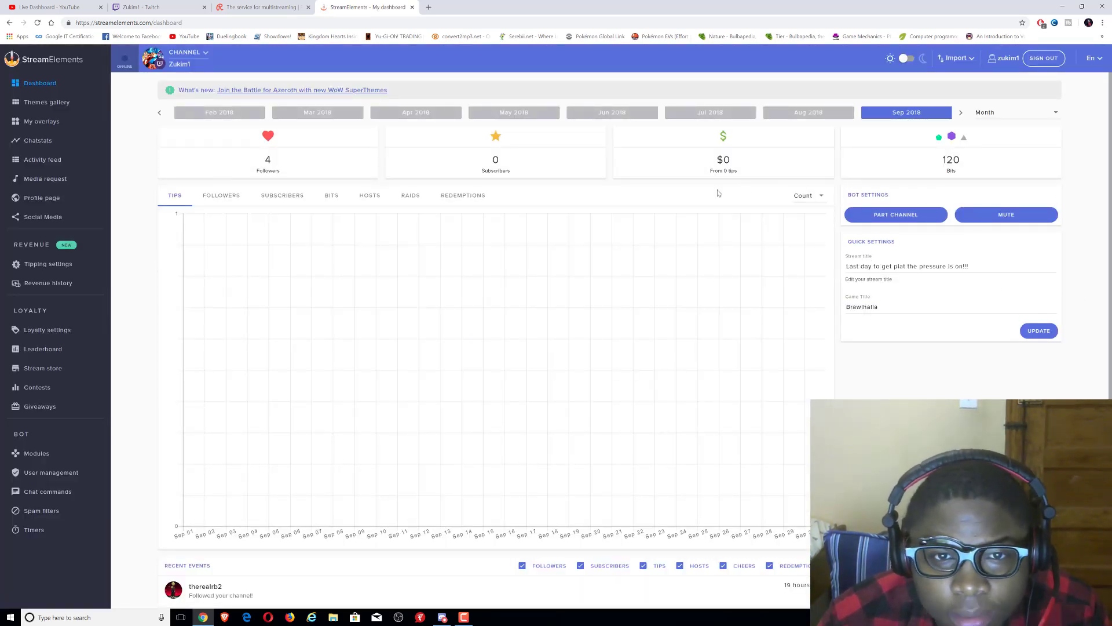
scroll(323, 281, "down", 5)
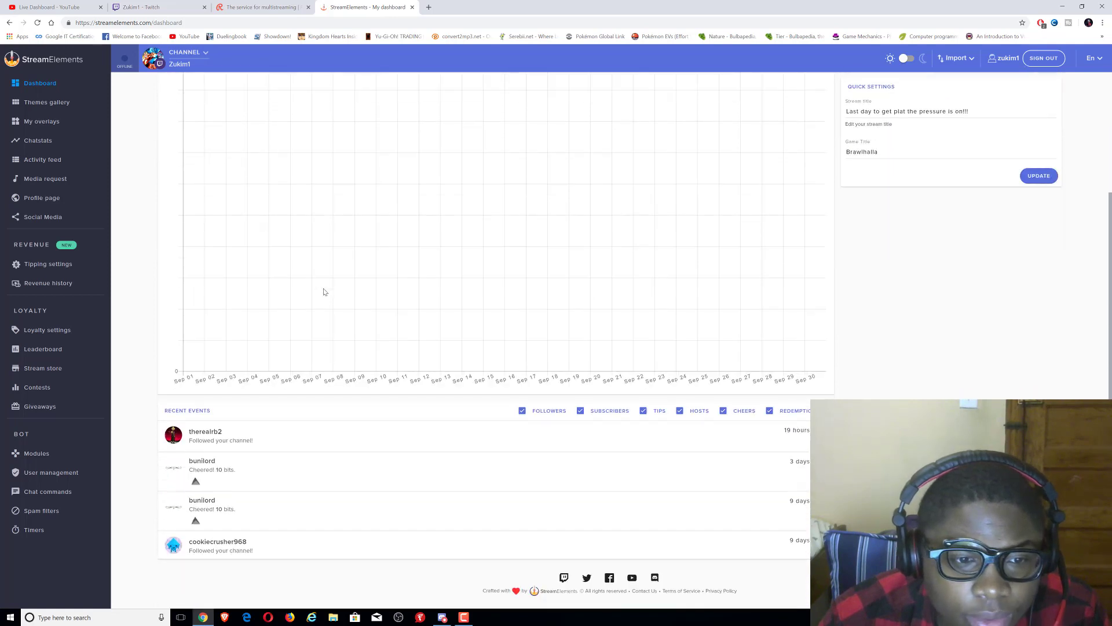
scroll(148, 251, "up", 3)
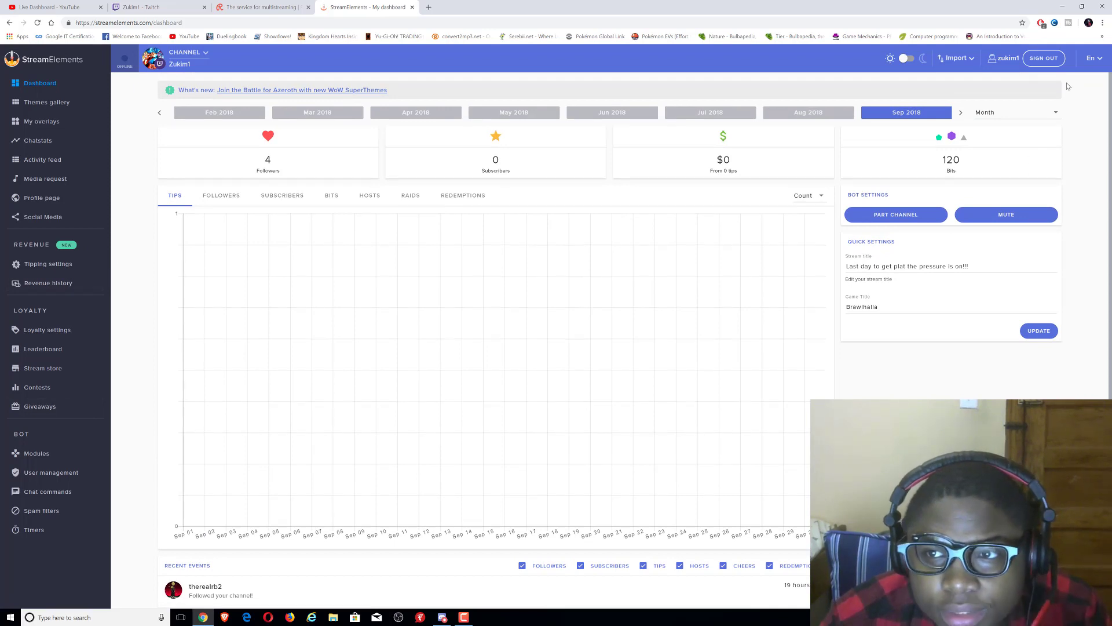
Sign out of StreamElements, reconnect with the YouTube channel's Google account by allowing access, and review its dashboard.
left_click(1043, 58)
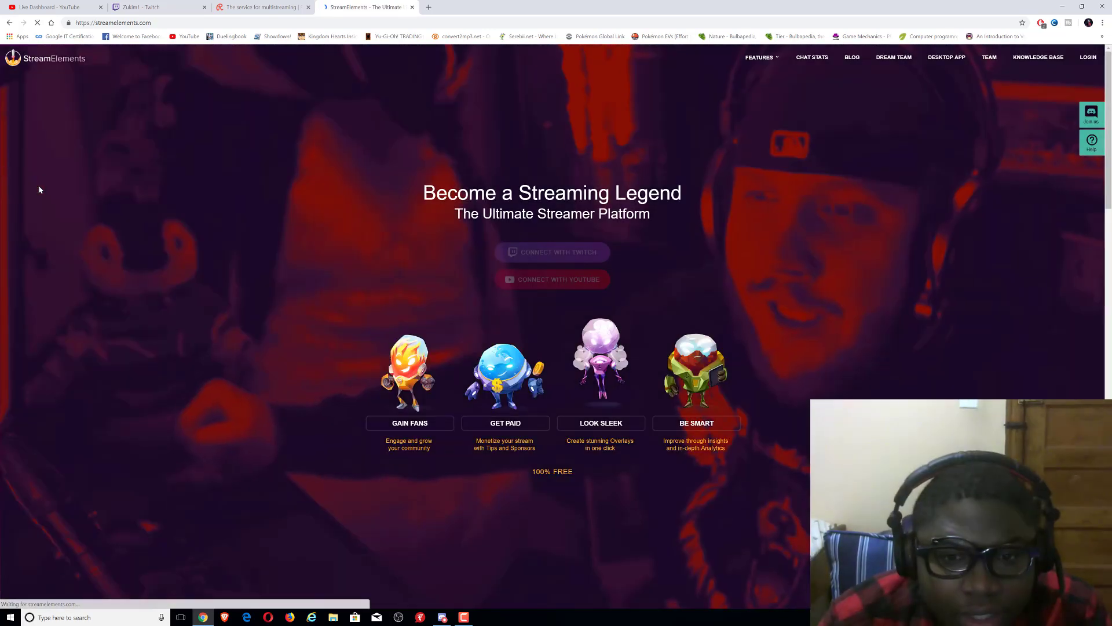
left_click(546, 280)
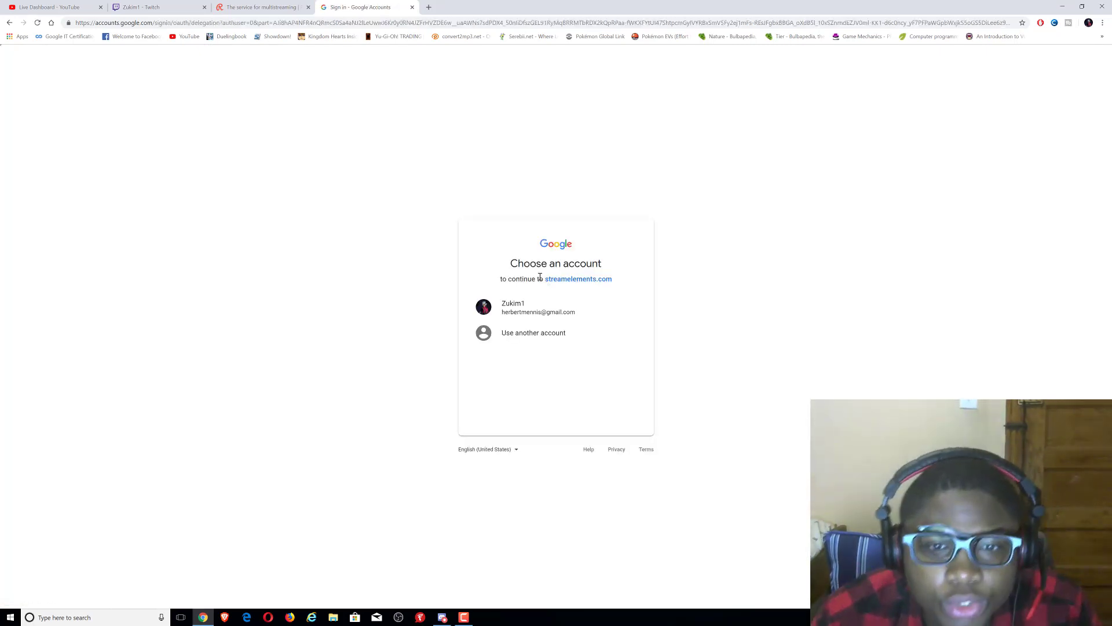
left_click(559, 310)
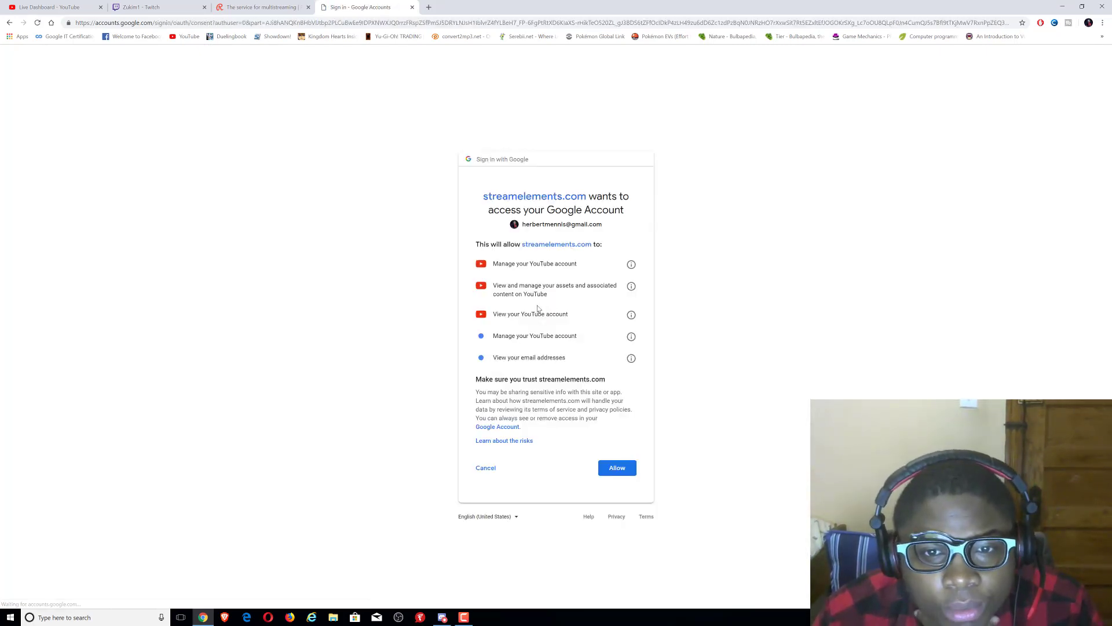
left_click(608, 474)
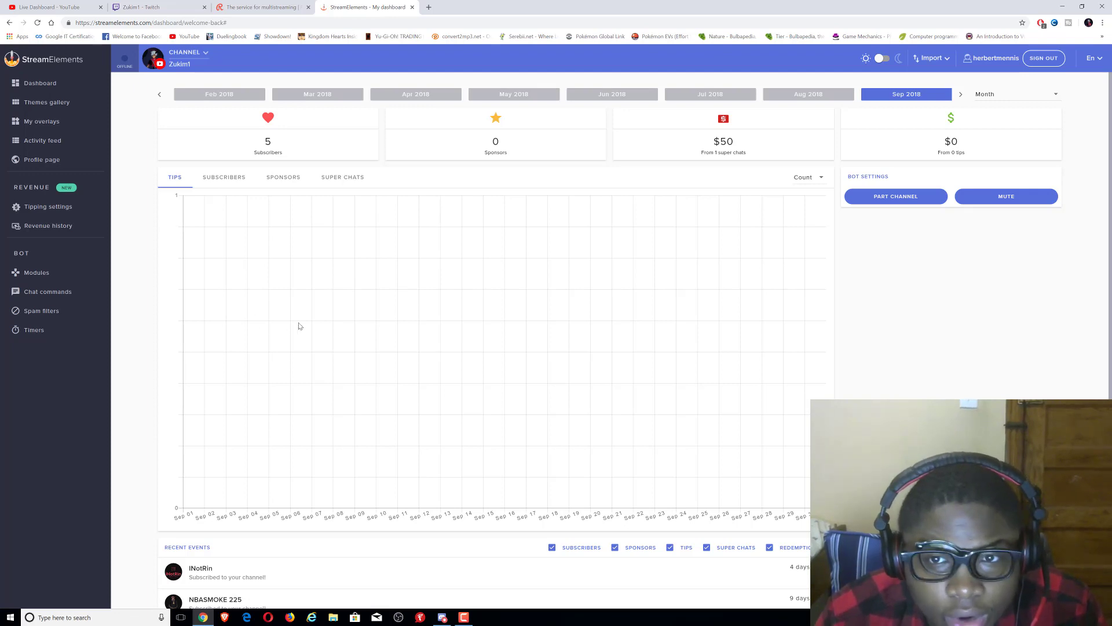
scroll(635, 339, "down", 2)
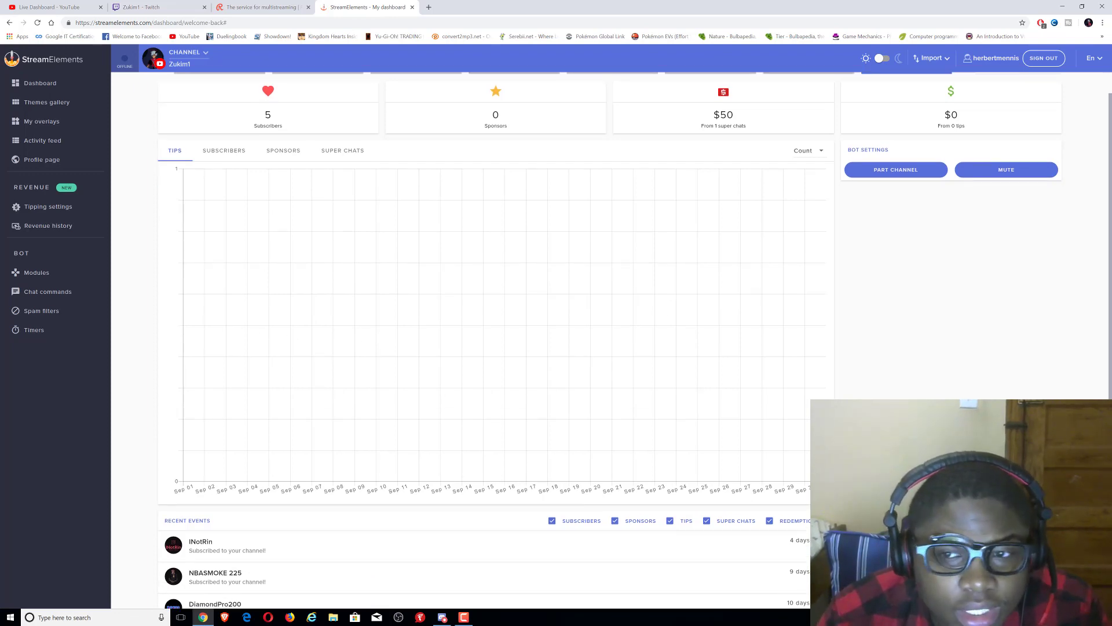
scroll(634, 339, "up", 2)
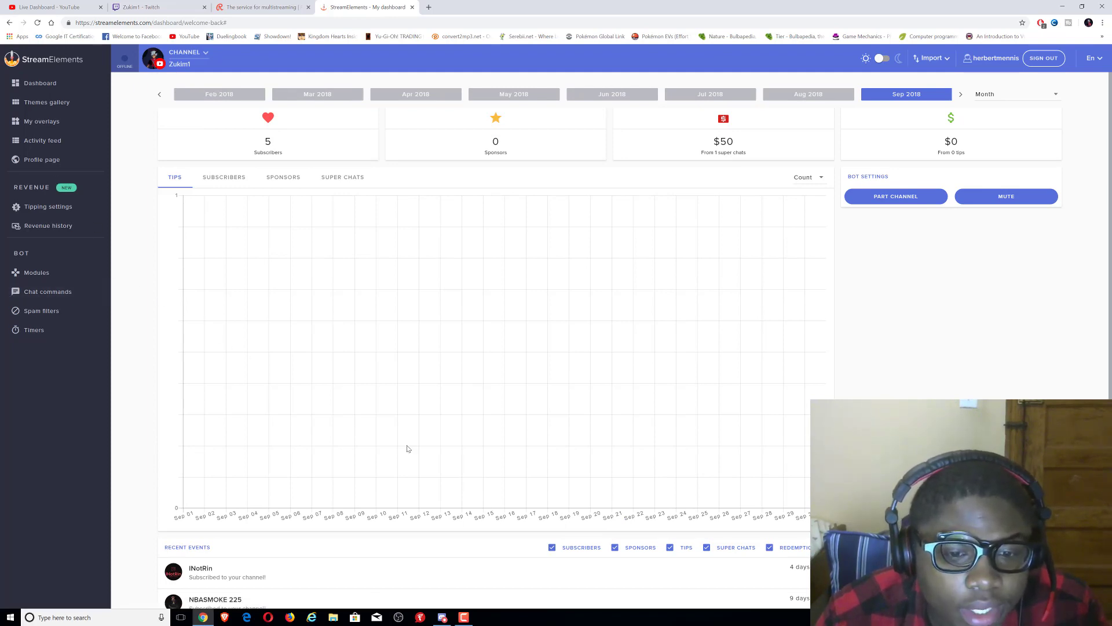
Switch to OBS, move the front overlay in Scene 2 down to expose the overlay behind it, and return it to cover that overlay.
left_click(402, 621)
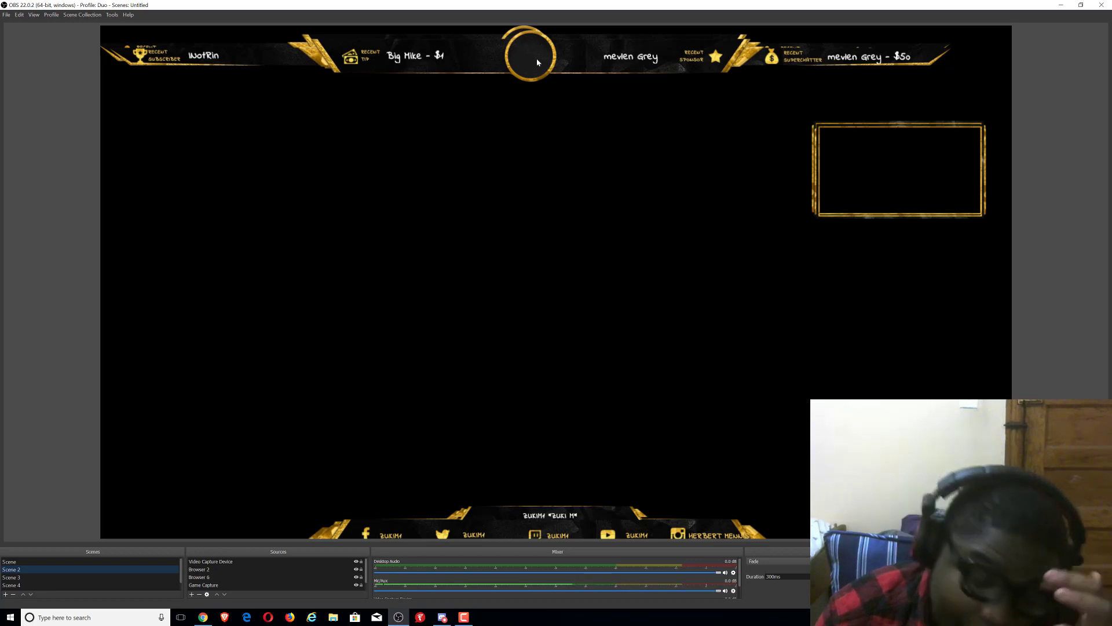
left_click_drag(525, 59, 521, 99)
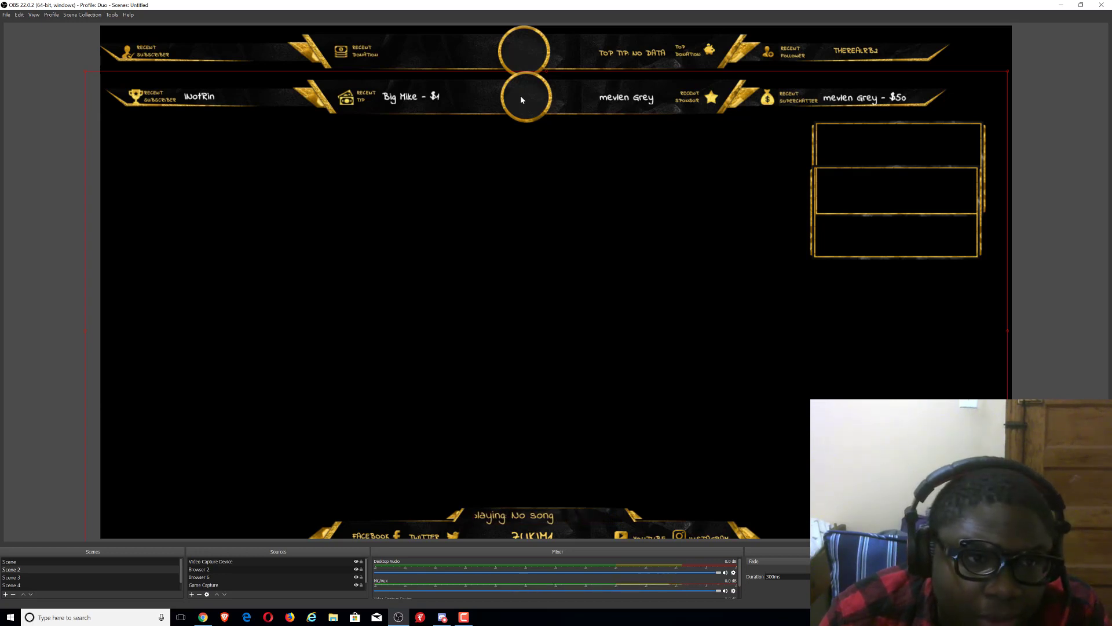
left_click_drag(521, 100, 519, 95)
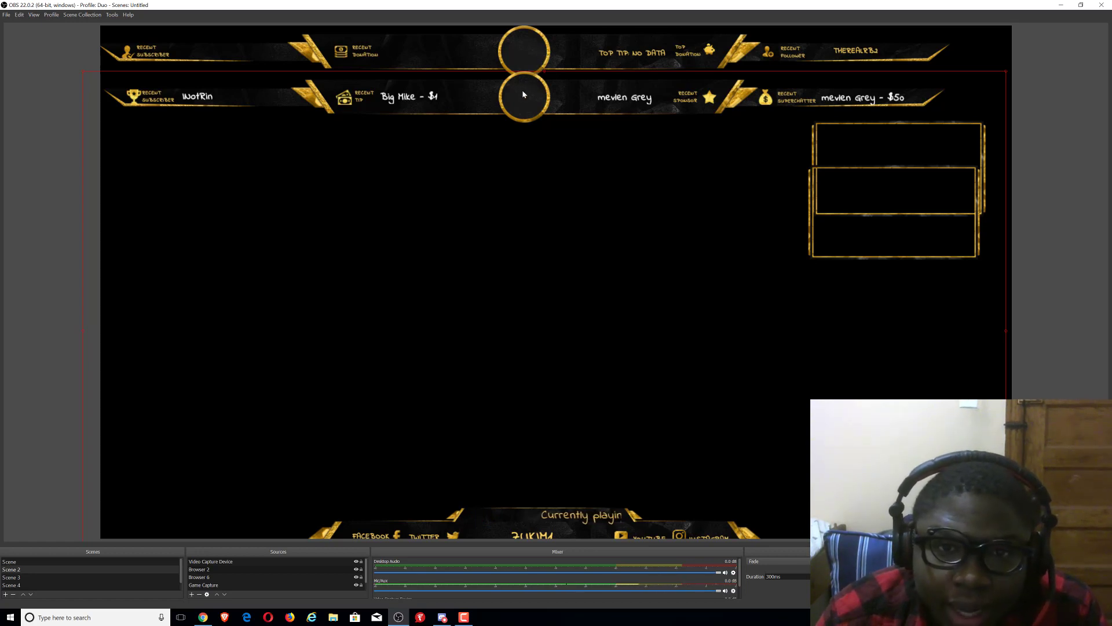
left_click_drag(523, 88, 522, 48)
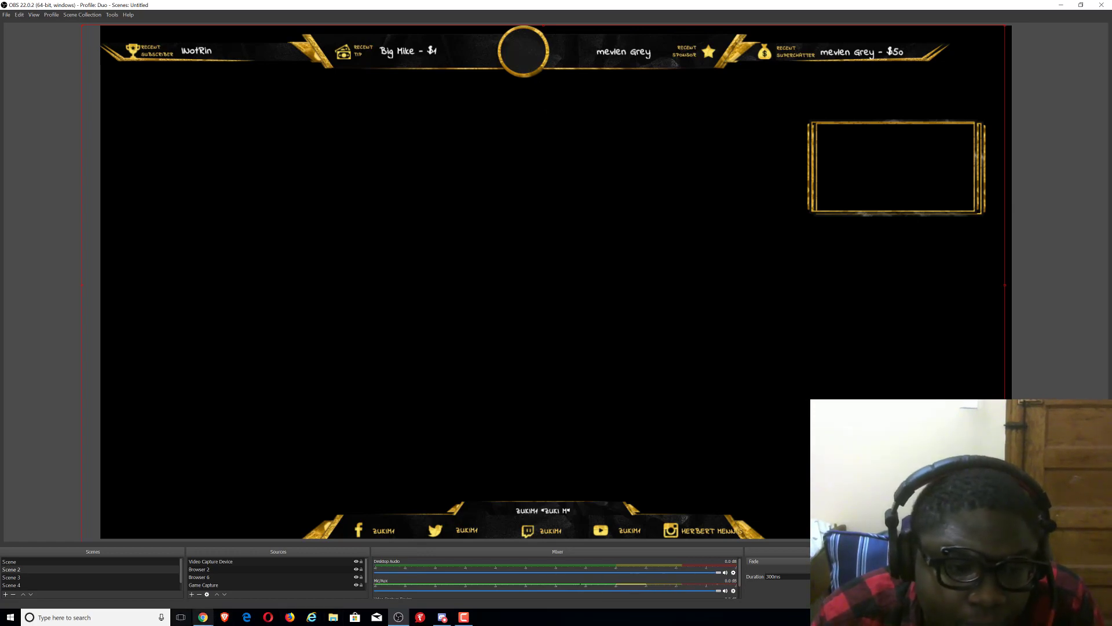
Return to Chrome and preview the Dripping in Gold - Black Gold In Game Scene overlay in its own tab, closing it when done.
left_click(203, 617)
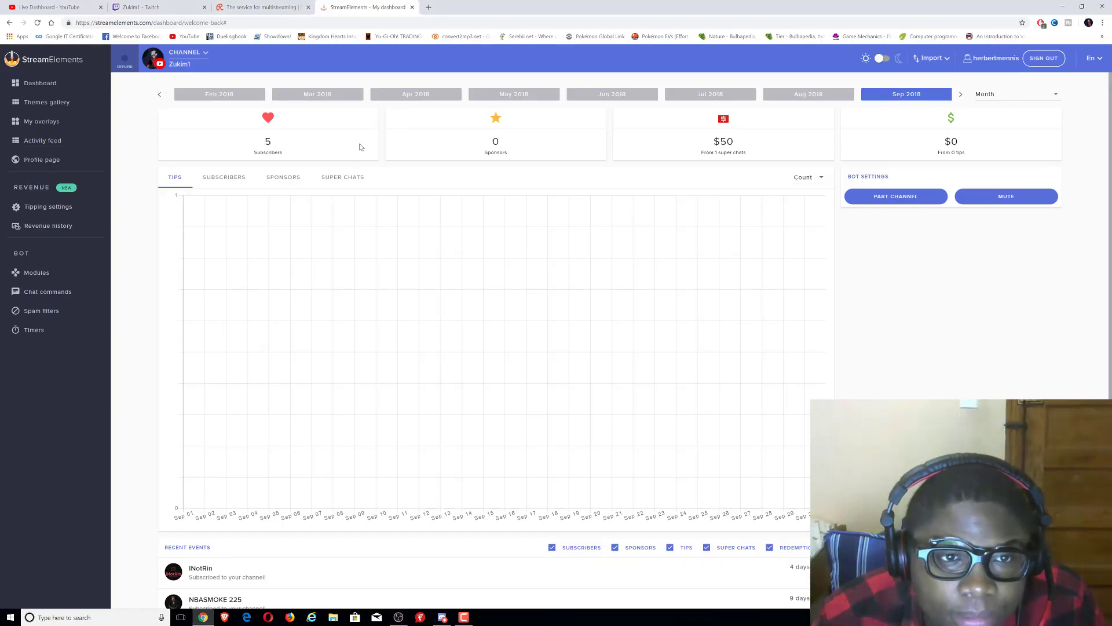
left_click(34, 131)
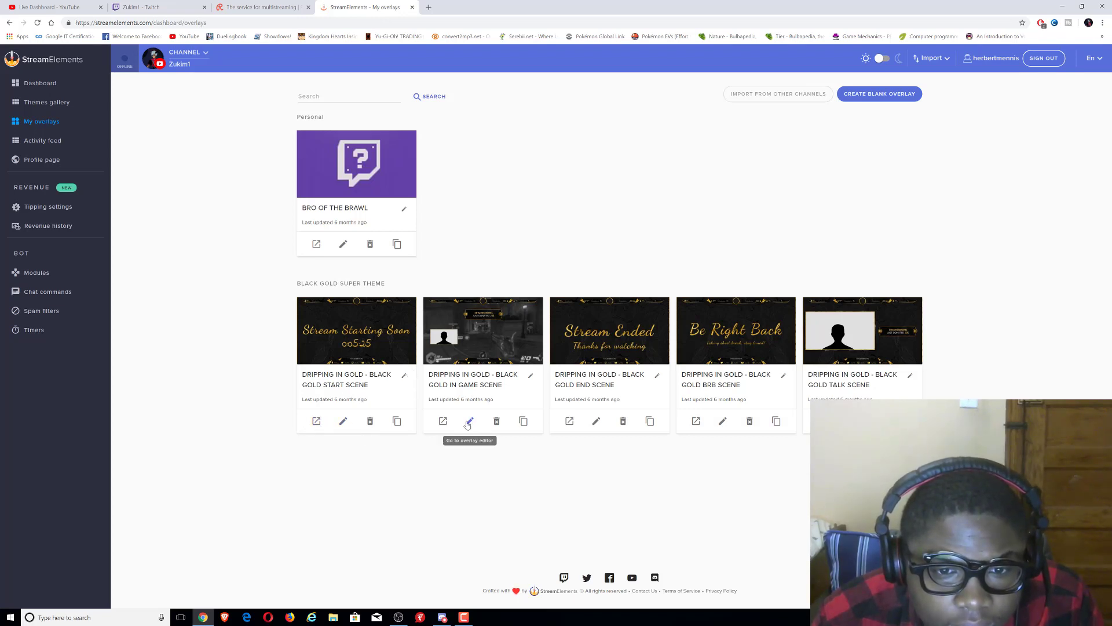
left_click(443, 422)
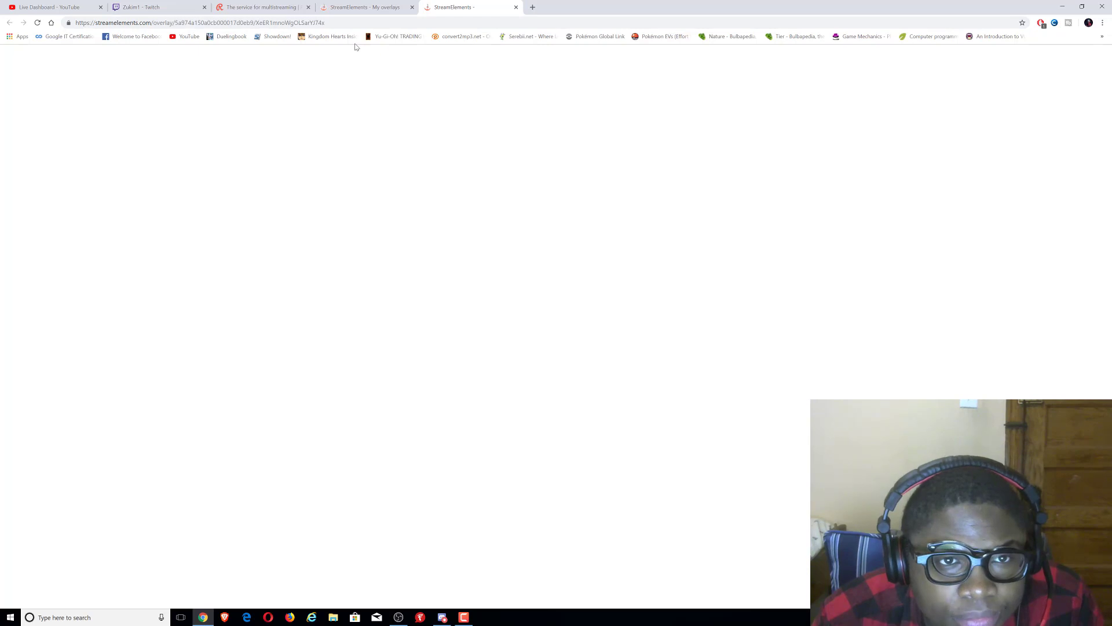
left_click(515, 8)
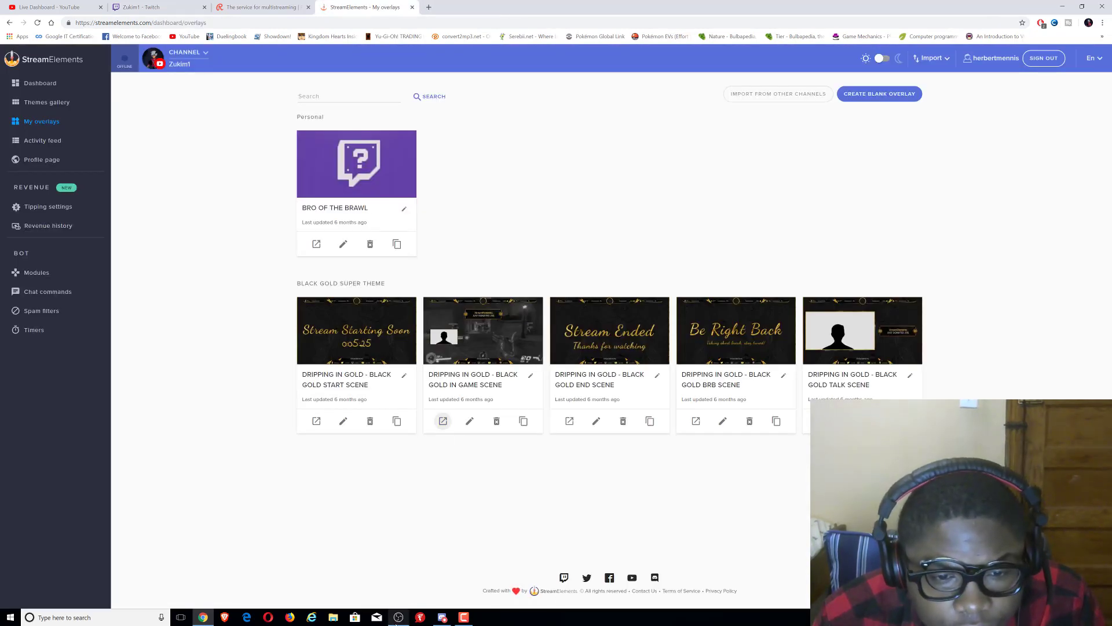
Switch to OBS and examine the URL, size and other properties of the Browser 2 source without changing them.
left_click(398, 617)
left_click(200, 569)
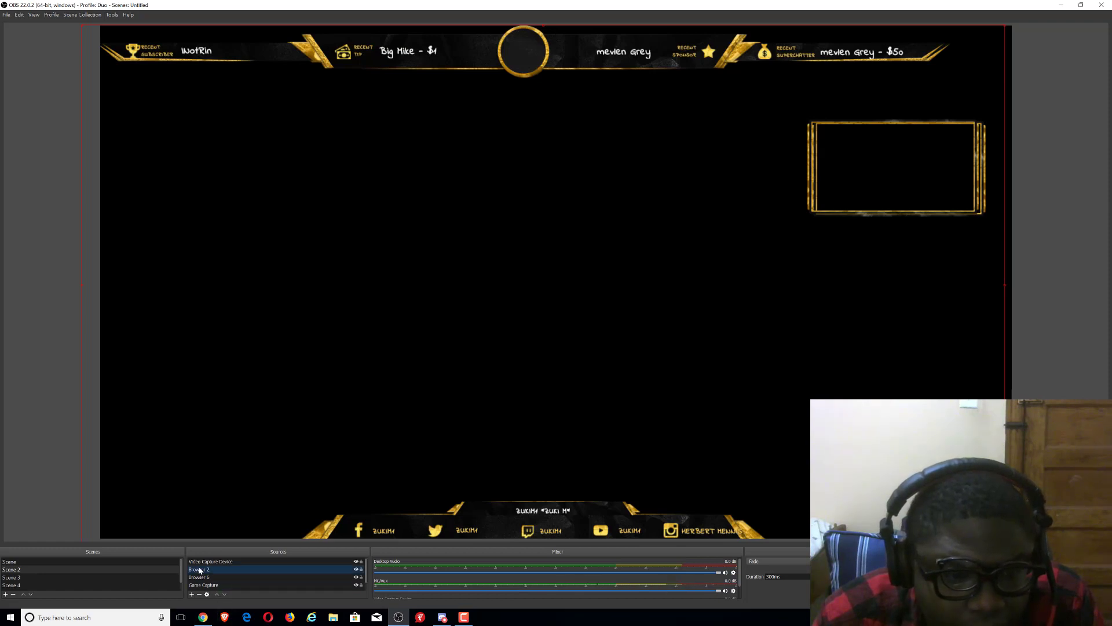
right_click(199, 570)
mouse_move(236, 390)
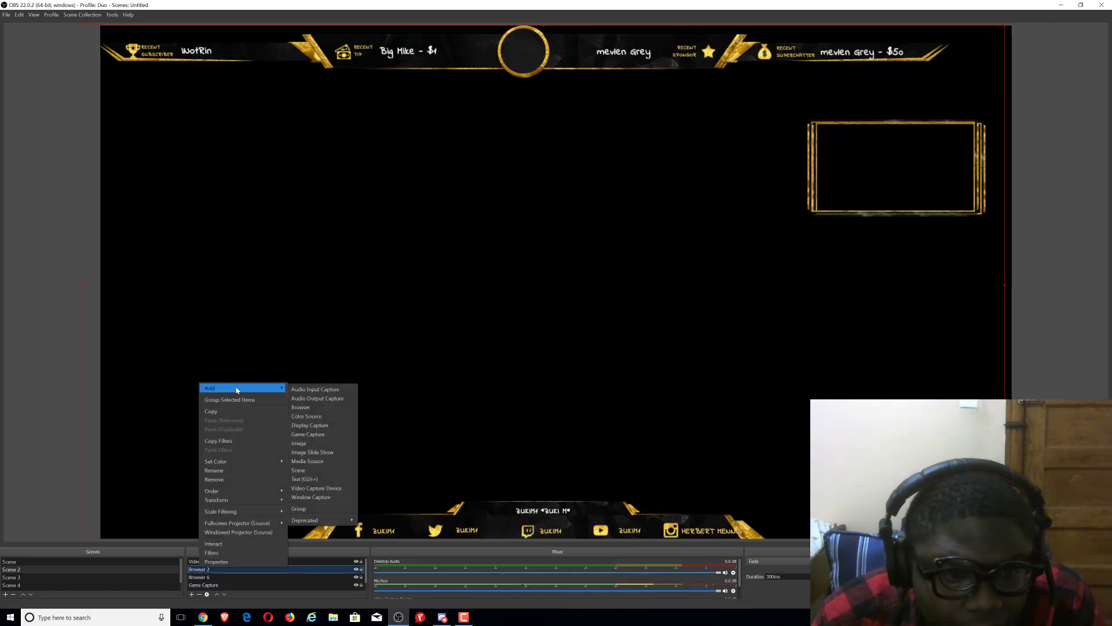
left_click(258, 562)
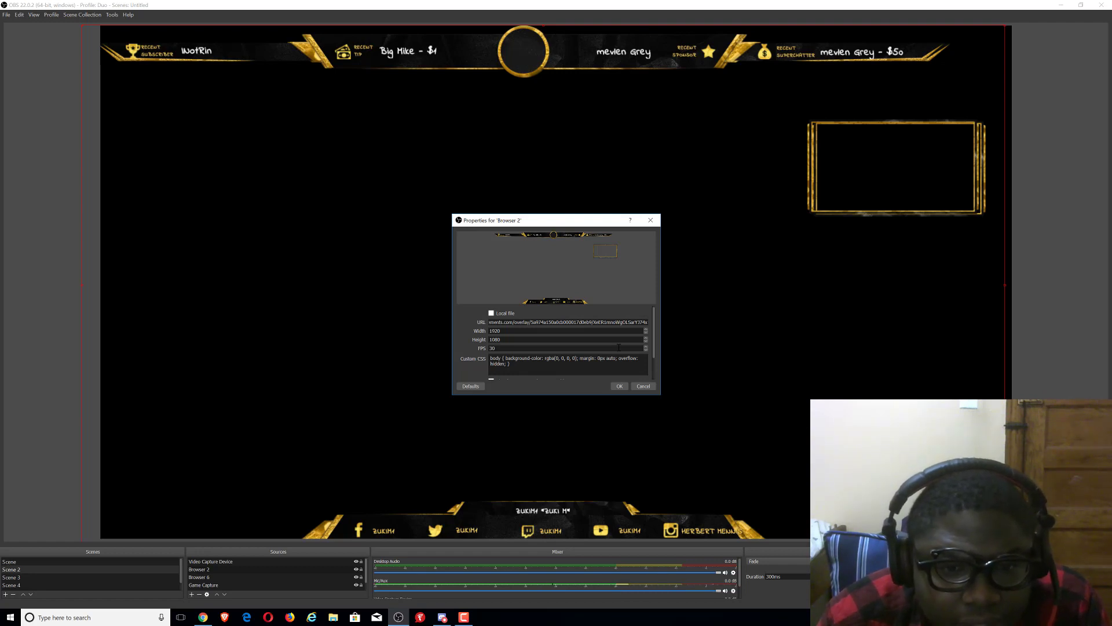
scroll(619, 351, "down", 2)
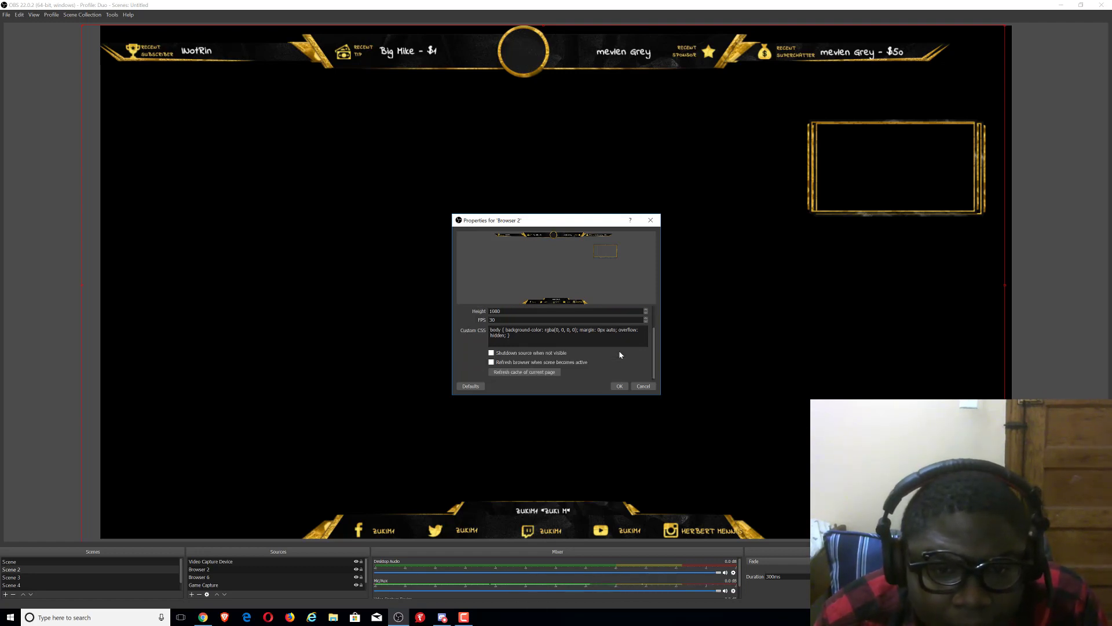
scroll(620, 353, "up", 3)
left_click(643, 386)
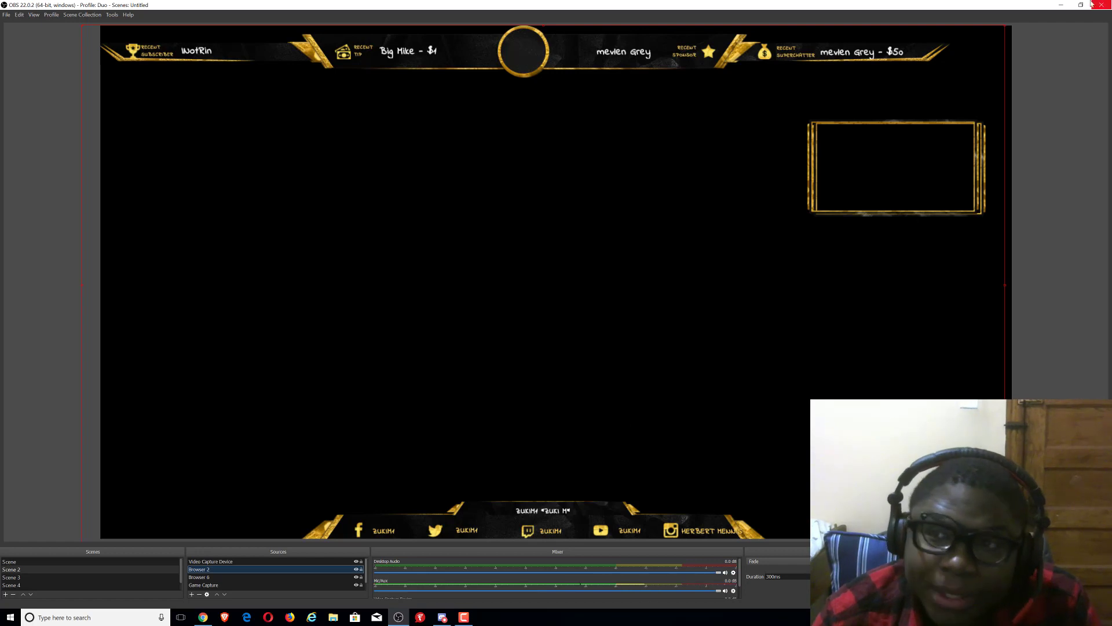
left_click(1060, 4)
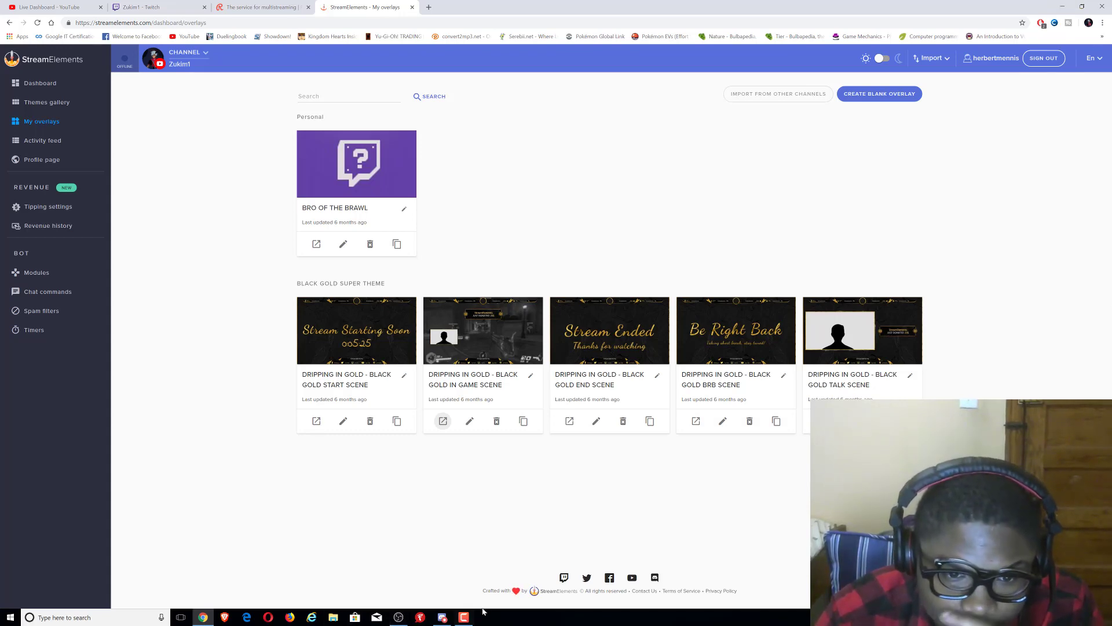
left_click(464, 617)
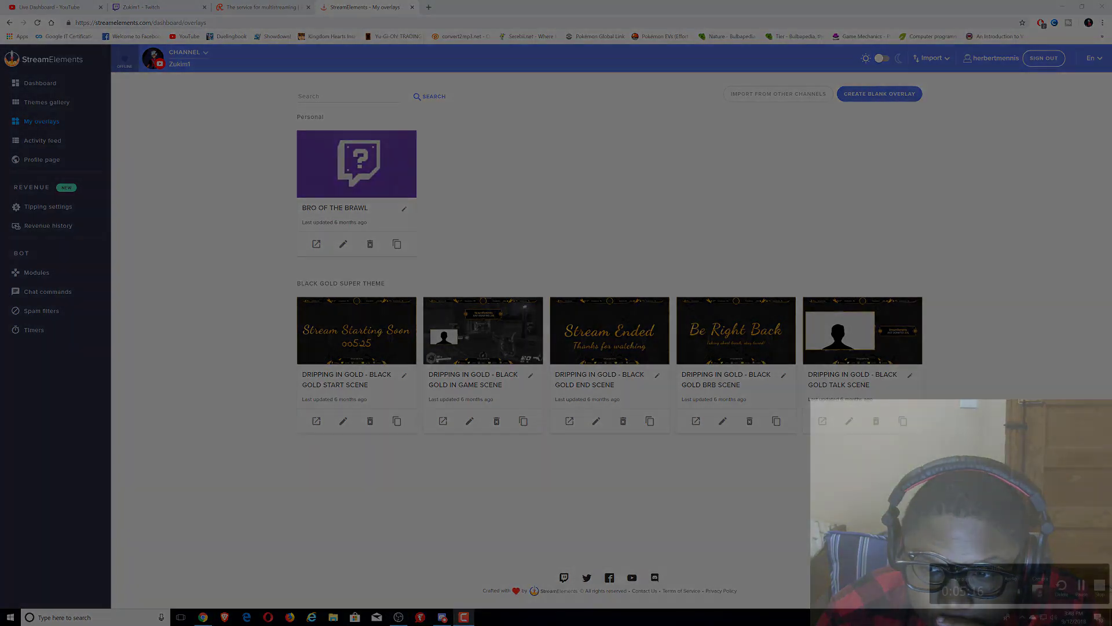